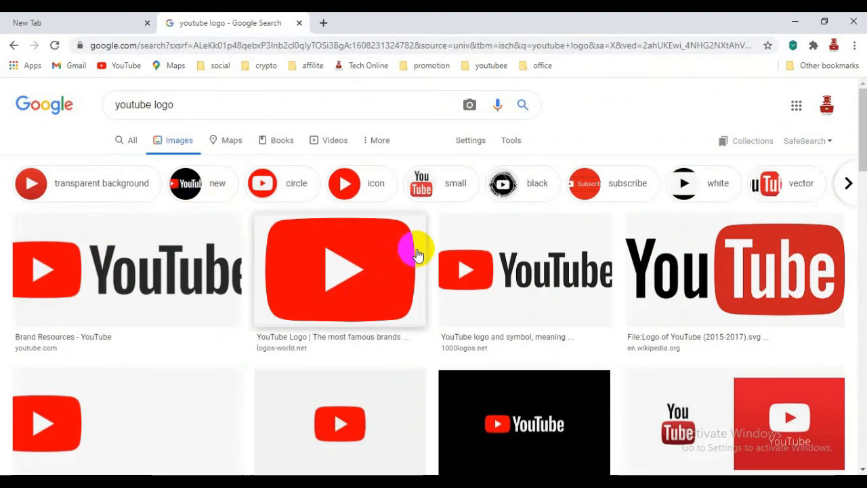
# Step: Filter the Google Images YouTube logo results to Creative Commons licenses
pyautogui.click(511, 140)
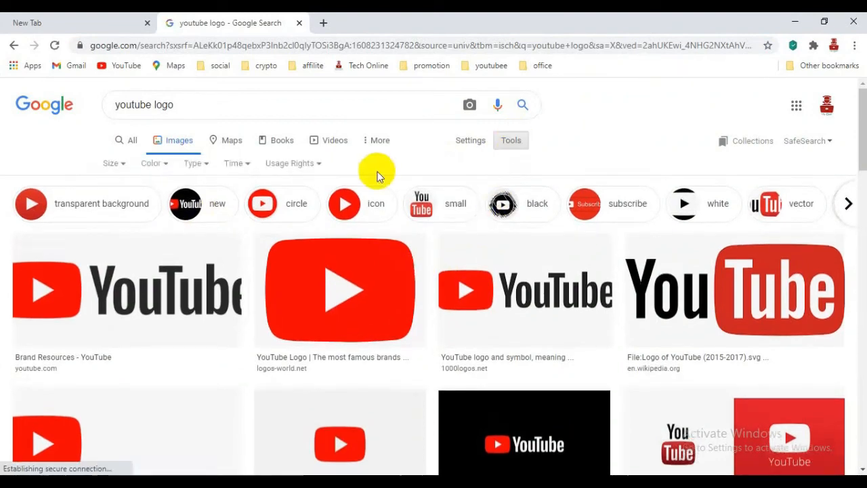
pyautogui.click(322, 170)
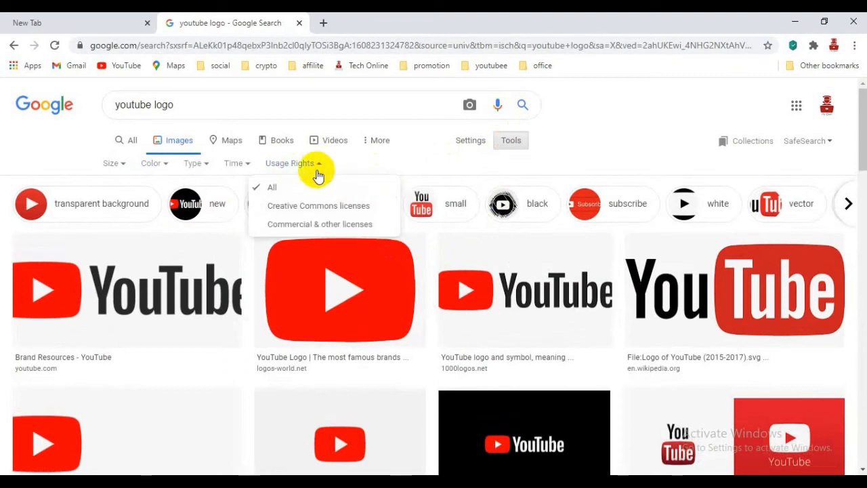
pyautogui.click(315, 213)
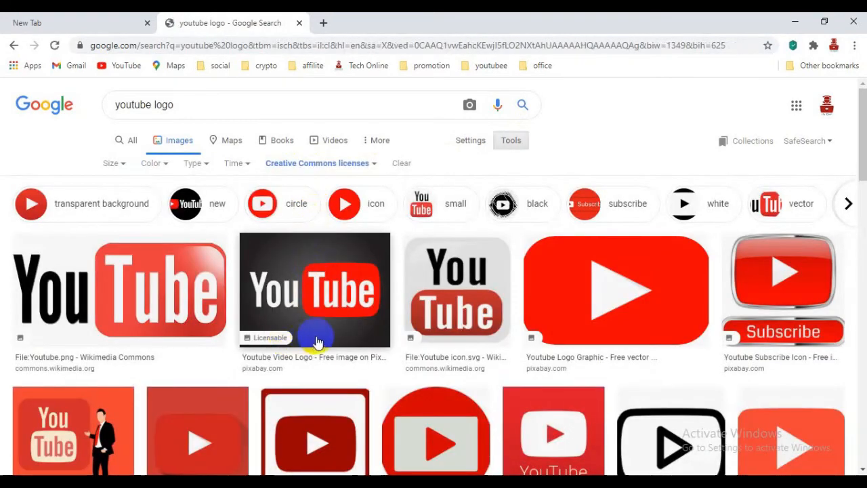
# Step: Copy a YouTube logo image from the preview and switch back to PowerPoint
pyautogui.click(318, 341)
pyautogui.rightClick(601, 318)
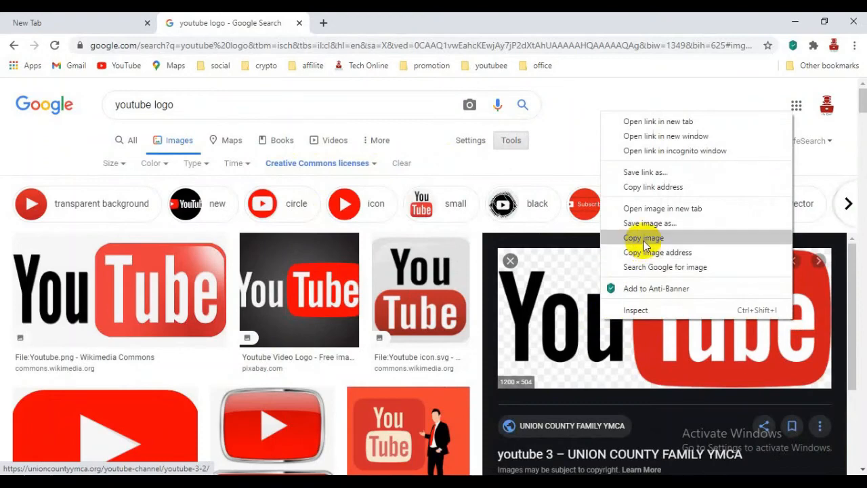
pyautogui.click(643, 239)
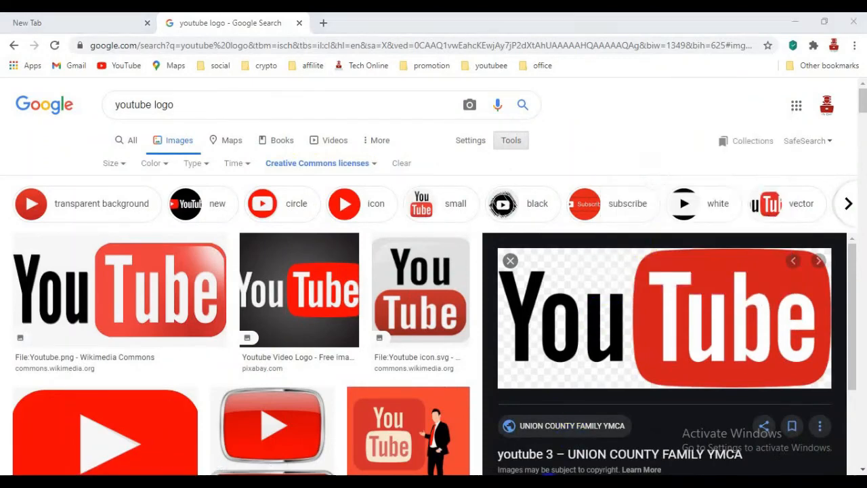
pyautogui.hotkey('alt', 'Tab')
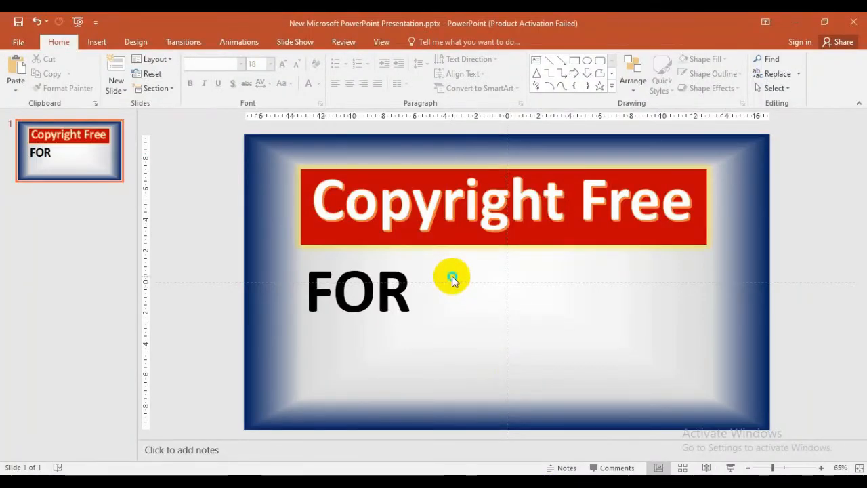
# Step: Paste the YouTube logo using the destination theme, then shrink it beside FOR under the banner
pyautogui.rightClick(451, 276)
pyautogui.click(478, 303)
pyautogui.moveTo(507, 229); pyautogui.dragTo(480, 229)
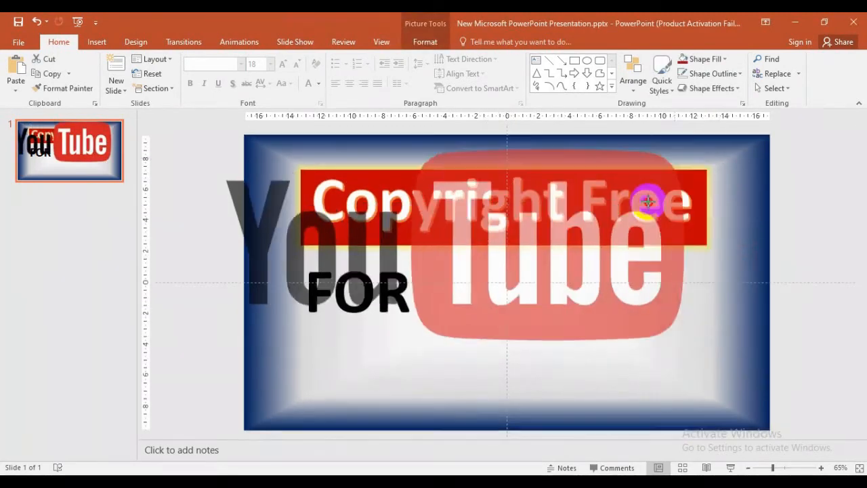
pyautogui.moveTo(581, 248); pyautogui.dragTo(550, 296)
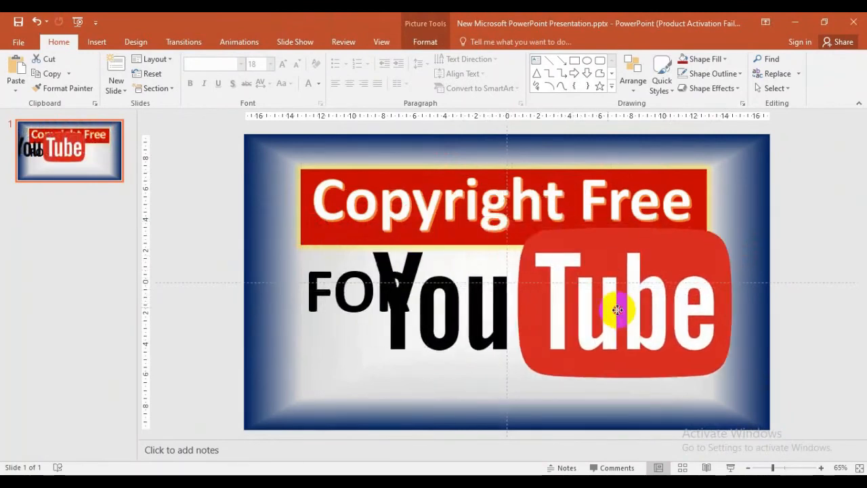
pyautogui.moveTo(610, 310); pyautogui.dragTo(637, 309)
pyautogui.moveTo(758, 232); pyautogui.dragTo(634, 334)
pyautogui.moveTo(567, 341); pyautogui.dragTo(597, 323)
pyautogui.moveTo(669, 263)
pyautogui.mouseDown()
pyautogui.moveTo(643, 295)
pyautogui.moveTo(607, 303)
pyautogui.moveTo(657, 279)
pyautogui.moveTo(649, 291)
pyautogui.mouseUp()
# Step: Enlarge the FOR text and widen its box so FOR stays on one line
pyautogui.click(382, 292)
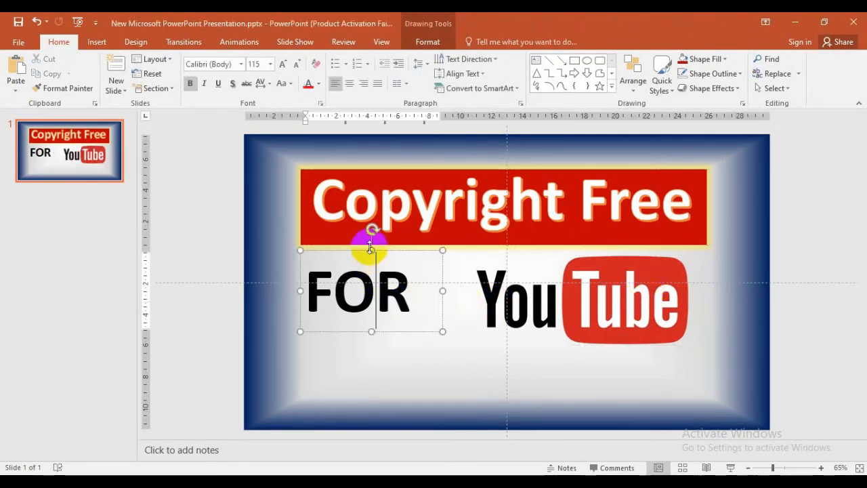
pyautogui.click(379, 249)
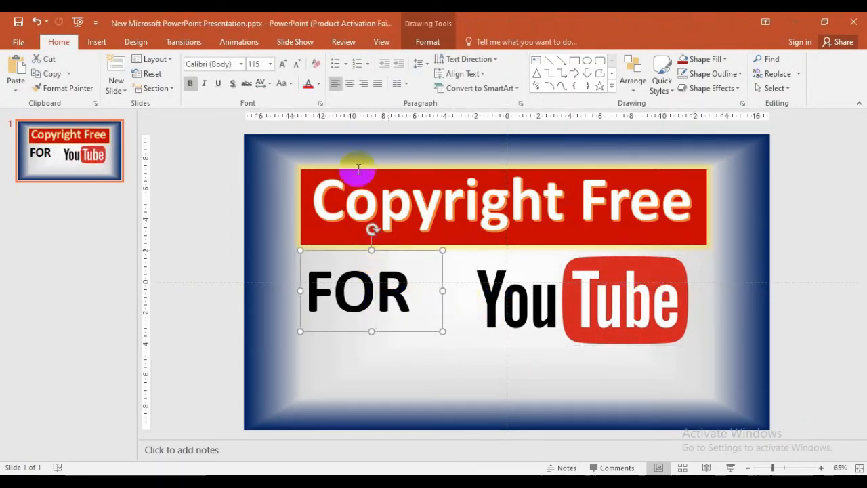
pyautogui.click(284, 65)
pyautogui.moveTo(441, 358); pyautogui.dragTo(492, 353)
pyautogui.moveTo(420, 253); pyautogui.dragTo(420, 241)
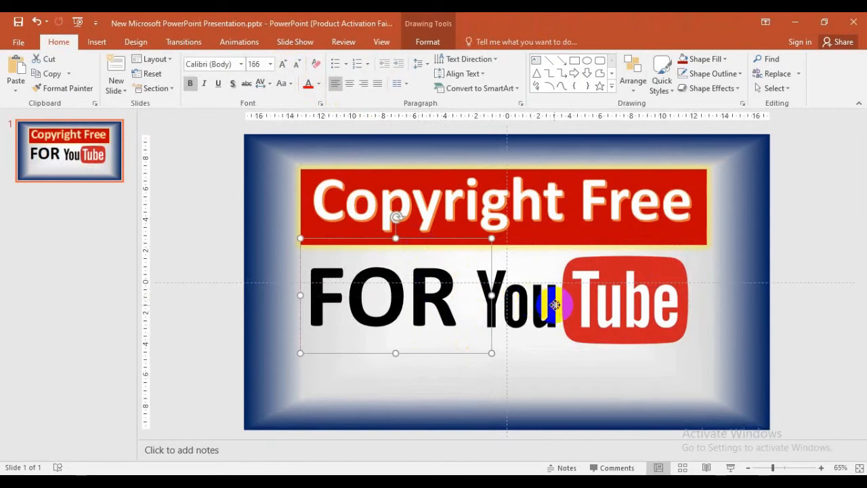
# Step: Enlarge the YouTube logo and align it to the right of FOR
pyautogui.click(560, 300)
pyautogui.moveTo(689, 256); pyautogui.dragTo(710, 258)
pyautogui.moveTo(667, 282)
pyautogui.mouseDown()
pyautogui.moveTo(676, 289)
pyautogui.moveTo(664, 283)
pyautogui.mouseUp()
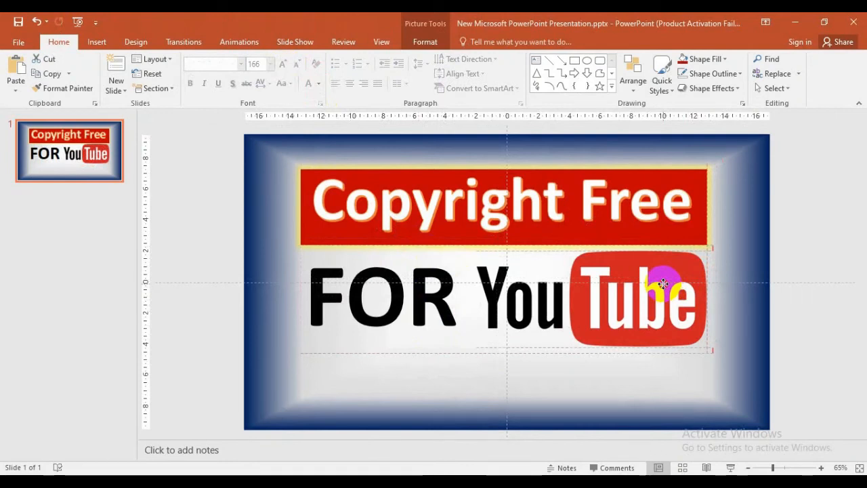
pyautogui.moveTo(662, 286); pyautogui.dragTo(662, 288)
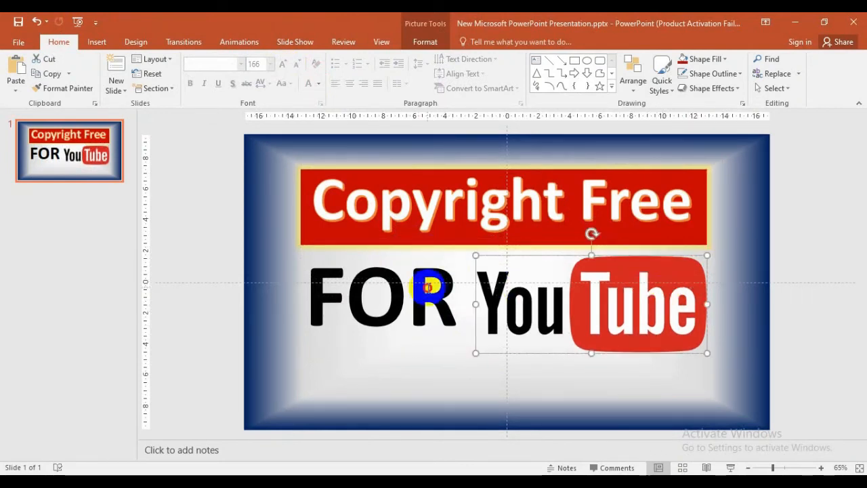
# Step: Set FOR to 138 pt and nudge FOR and the logo into alignment
pyautogui.click(429, 286)
pyautogui.click(299, 70)
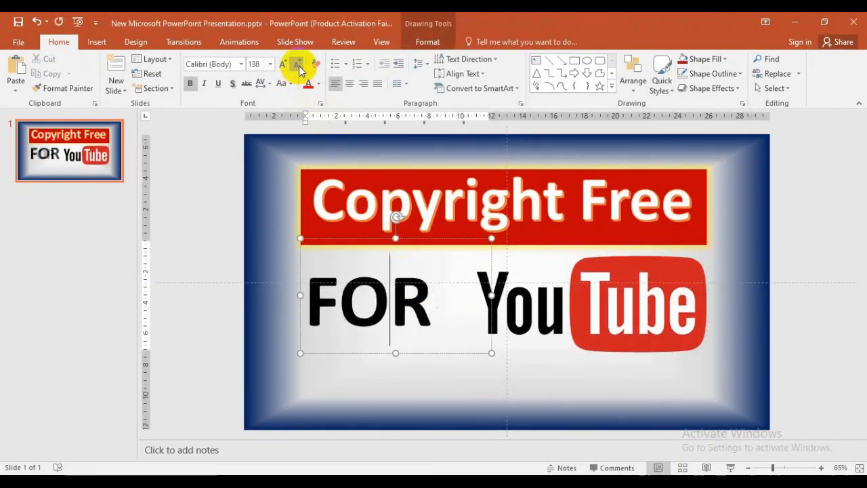
pyautogui.click(594, 314)
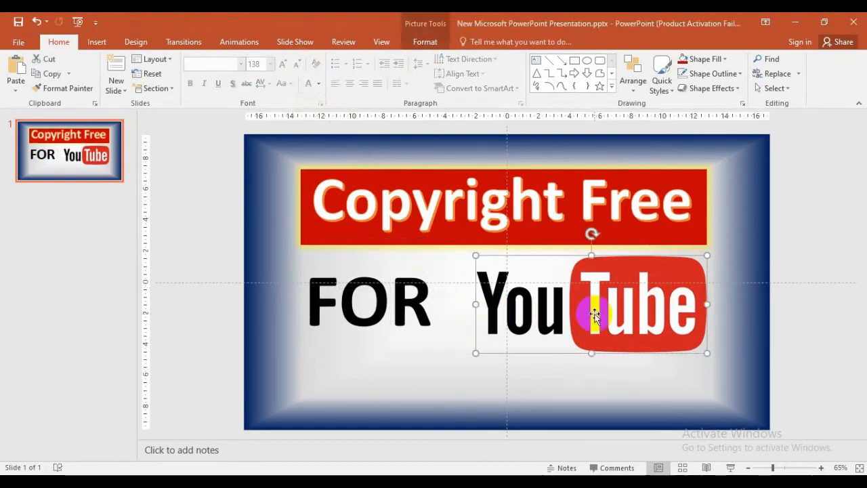
pyautogui.moveTo(594, 314); pyautogui.dragTo(583, 311)
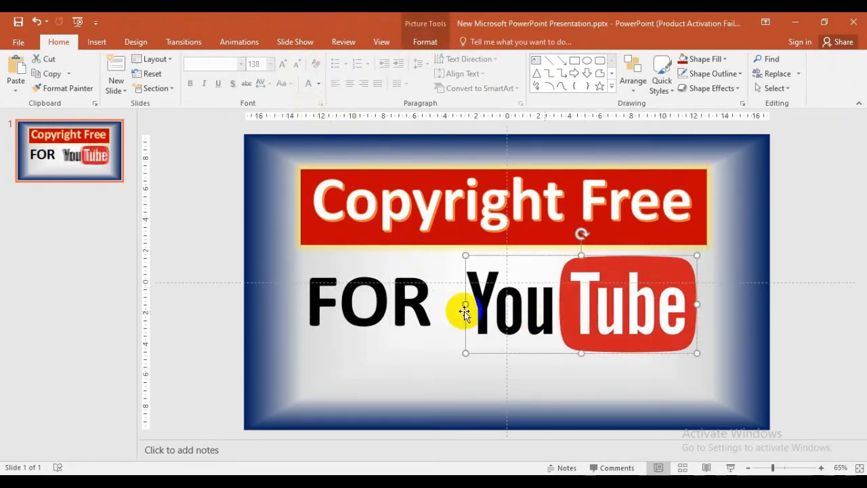
pyautogui.click(389, 308)
pyautogui.moveTo(369, 236); pyautogui.dragTo(372, 238)
pyautogui.moveTo(344, 353); pyautogui.dragTo(349, 352)
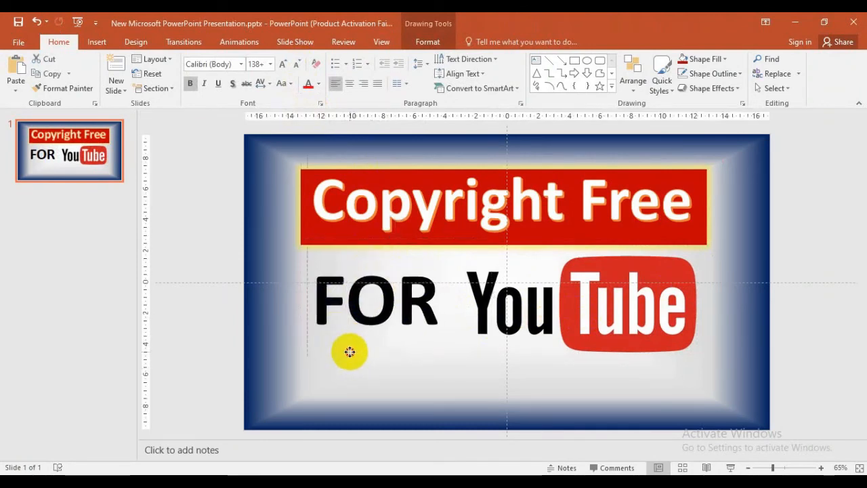
pyautogui.moveTo(351, 351); pyautogui.dragTo(352, 350)
# Step: Widen the YouTube logo on both sides so it reaches the banner's right edge
pyautogui.click(552, 309)
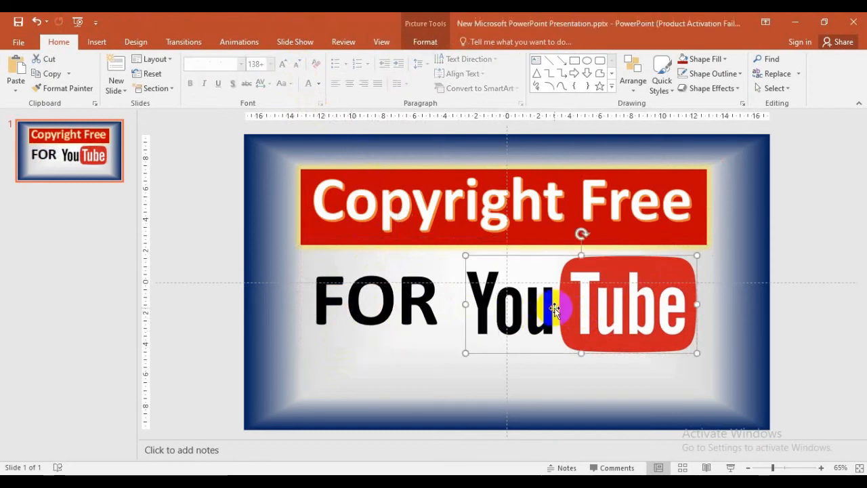
pyautogui.moveTo(554, 308); pyautogui.dragTo(548, 306)
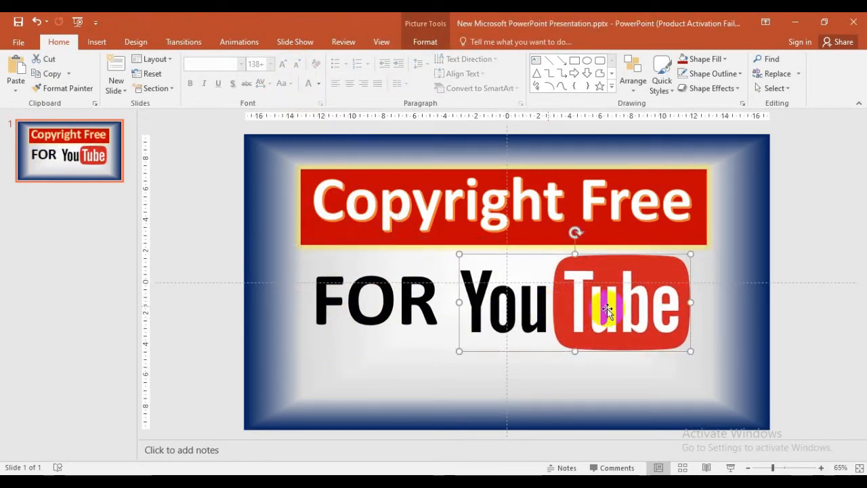
pyautogui.moveTo(694, 302); pyautogui.dragTo(711, 300)
pyautogui.moveTo(460, 302); pyautogui.dragTo(453, 304)
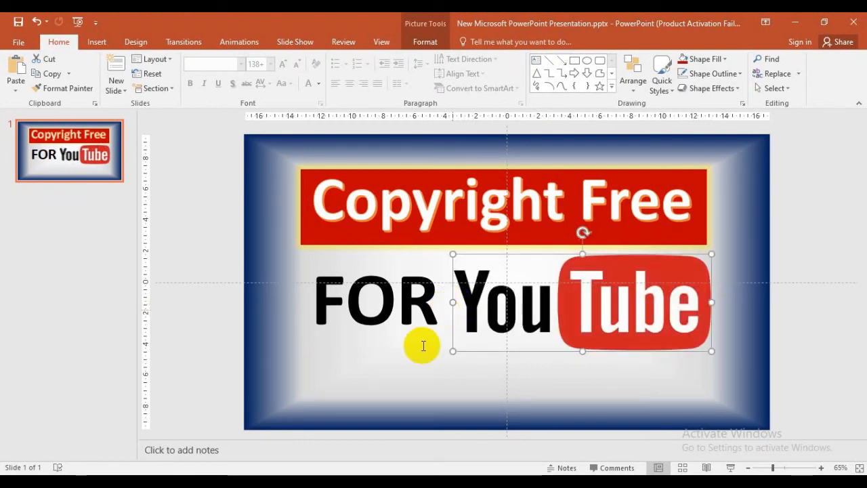
pyautogui.click(412, 357)
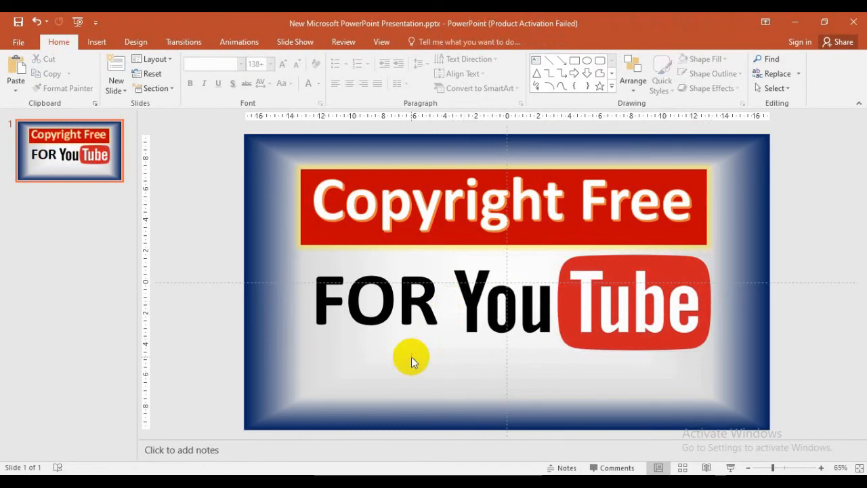
# Step: Draw a text box beneath the FOR YouTube line and type 'Learn to Make'
pyautogui.click(98, 41)
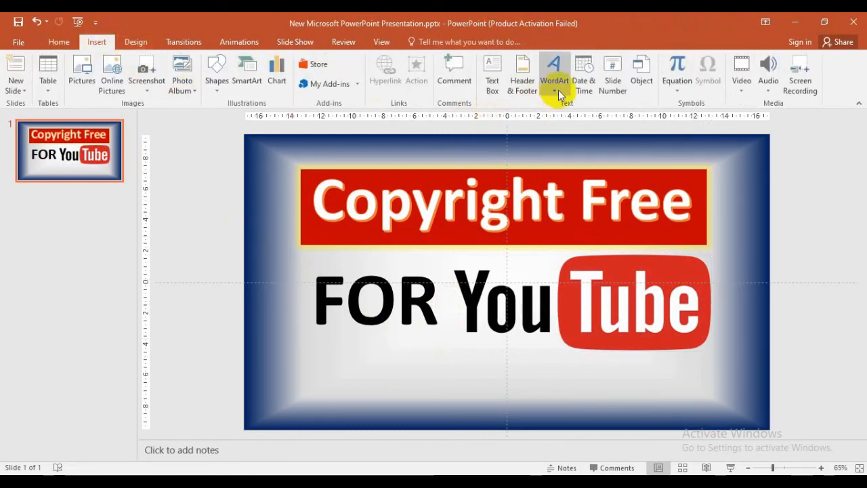
pyautogui.click(492, 84)
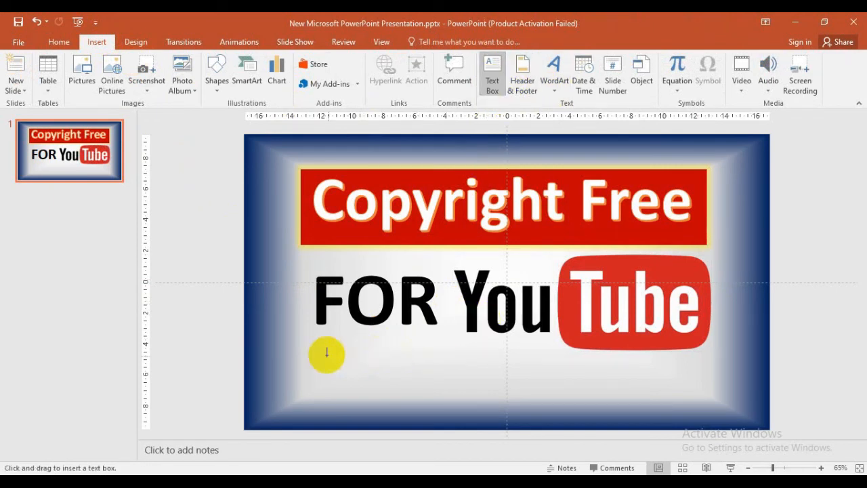
pyautogui.moveTo(327, 349); pyautogui.dragTo(668, 397)
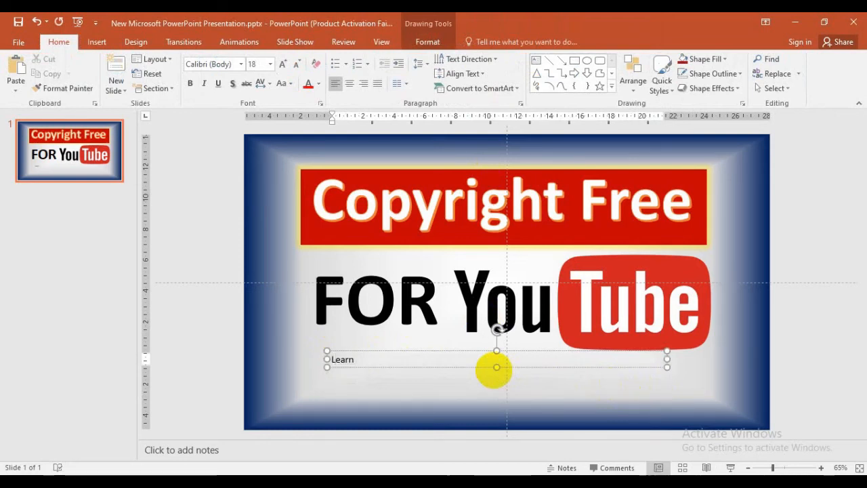
pyautogui.write('Learn to Make')
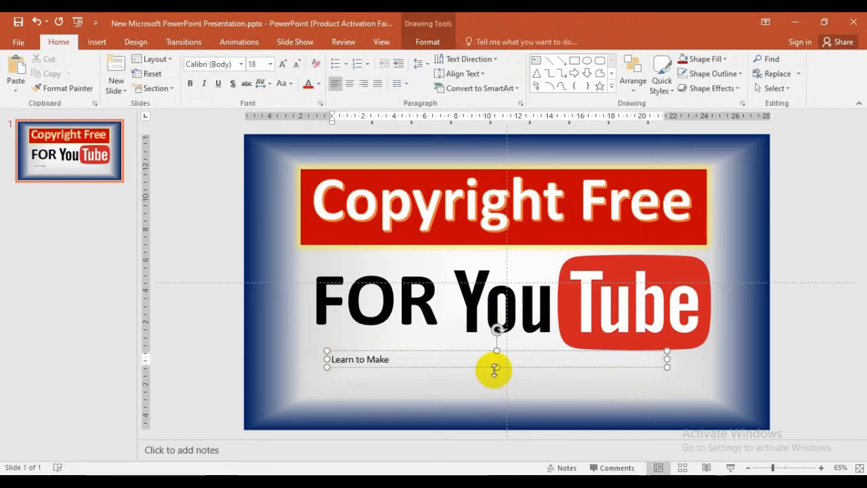
# Step: Make the 'Learn to Make' caption bold at 115 pt font size
pyautogui.click(372, 350)
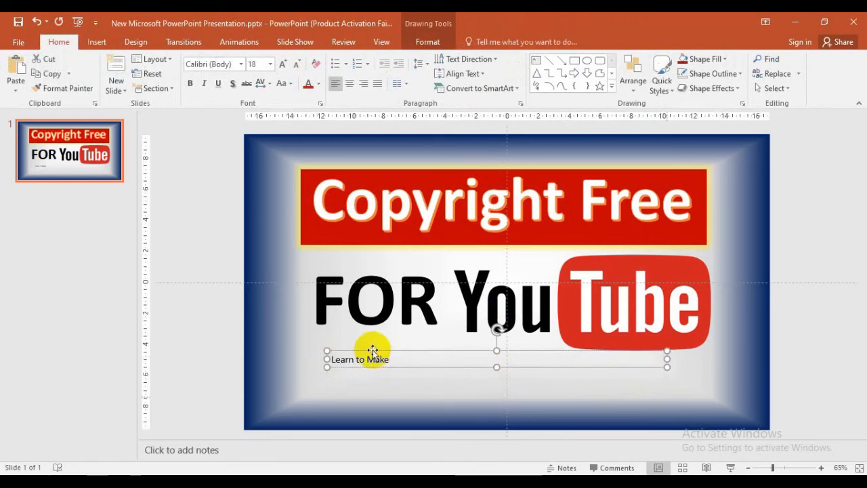
pyautogui.click(190, 83)
pyautogui.click(283, 65)
pyautogui.click(282, 65)
pyautogui.click(283, 65)
pyautogui.click(283, 65)
pyautogui.click(283, 65)
pyautogui.click(282, 65)
pyautogui.click(282, 65)
pyautogui.click(282, 65)
pyautogui.click(280, 68)
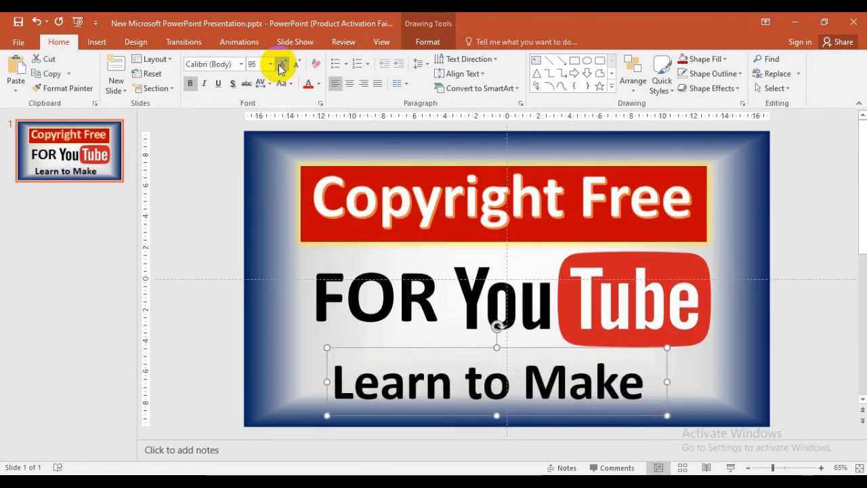
pyautogui.click(279, 68)
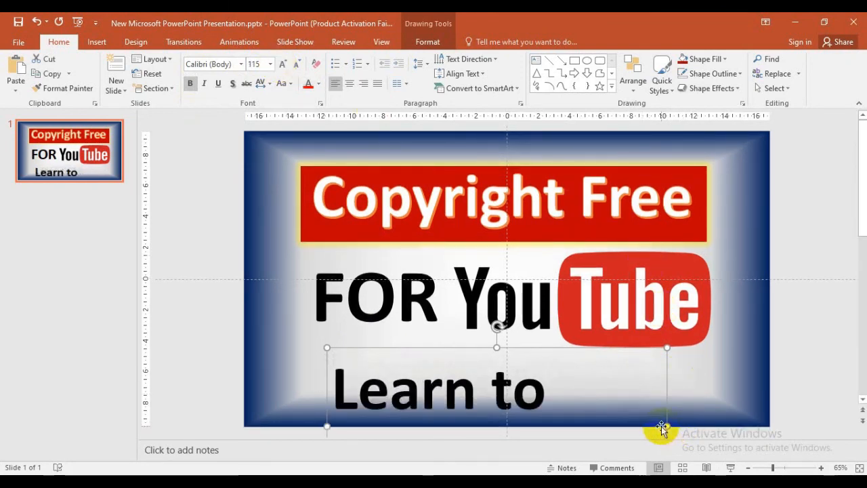
# Step: Widen the caption box to one line and move it up beneath the logo
pyautogui.moveTo(667, 427); pyautogui.dragTo(717, 414)
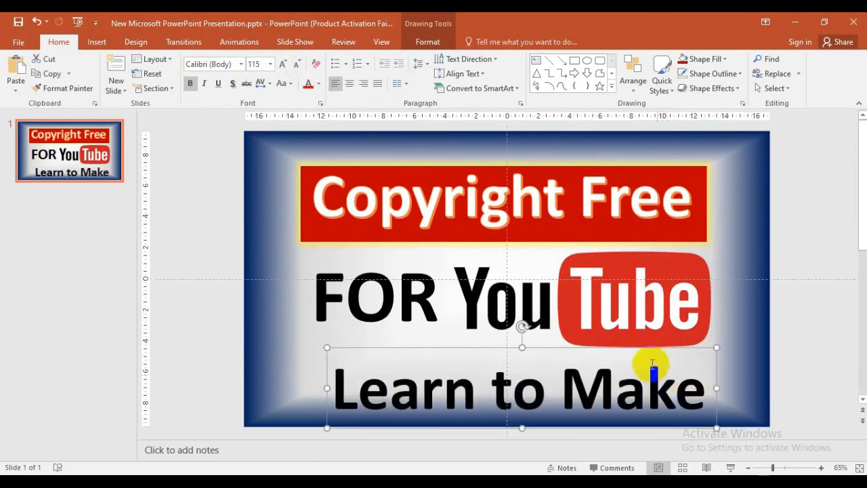
pyautogui.scroll(-1, 664, 350)
pyautogui.moveTo(571, 337); pyautogui.dragTo(534, 313)
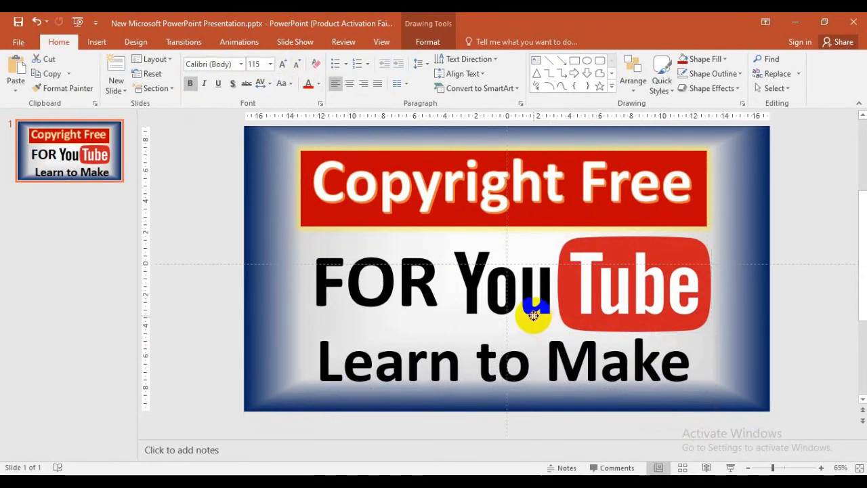
pyautogui.click(428, 41)
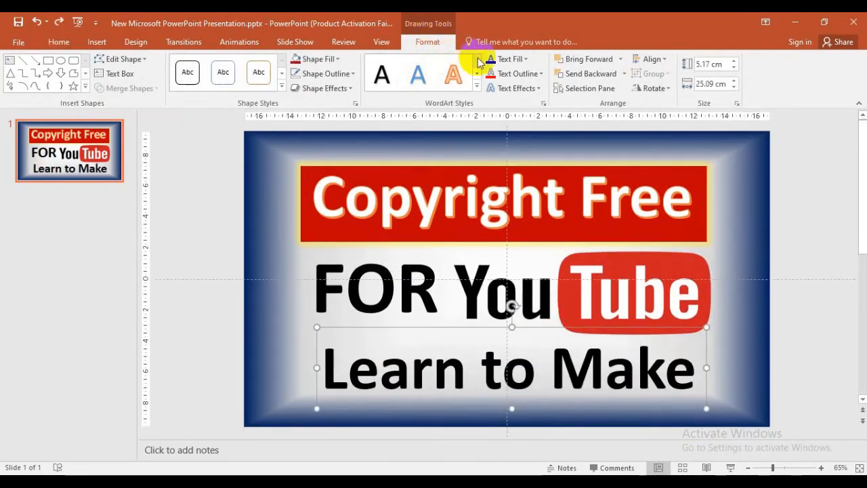
# Step: Give the caption a dark text fill and a red text outline
pyautogui.click(528, 60)
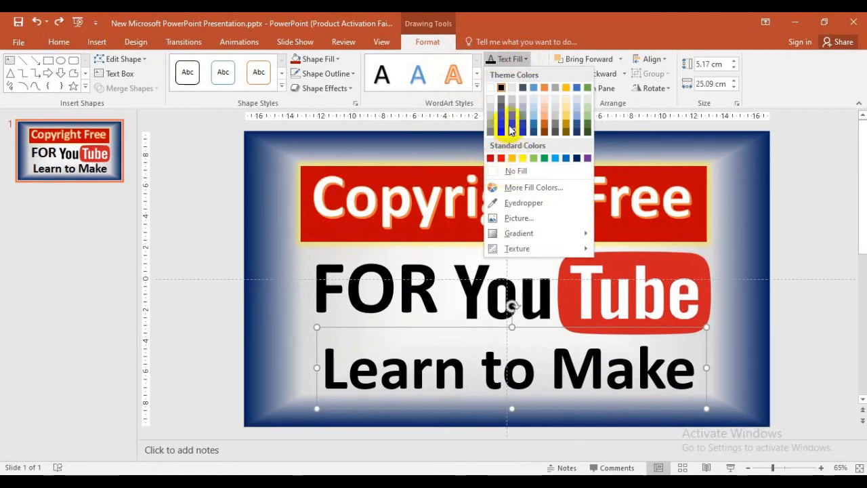
pyautogui.click(500, 89)
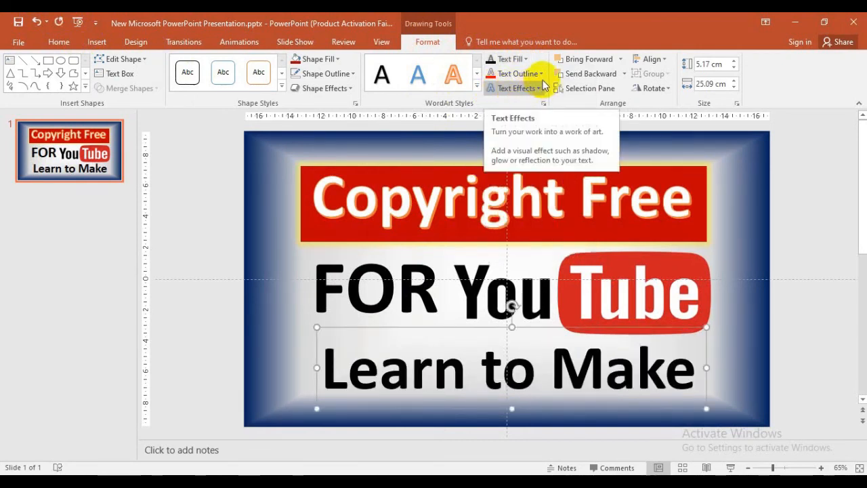
pyautogui.click(541, 74)
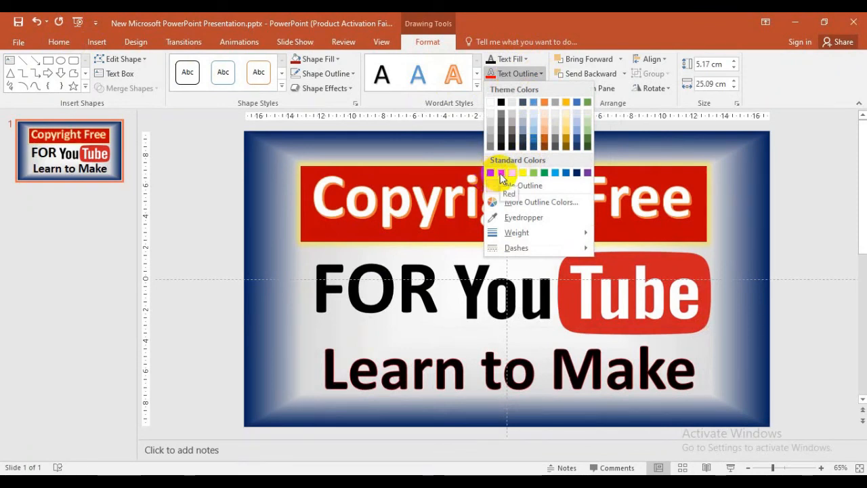
pyautogui.click(501, 174)
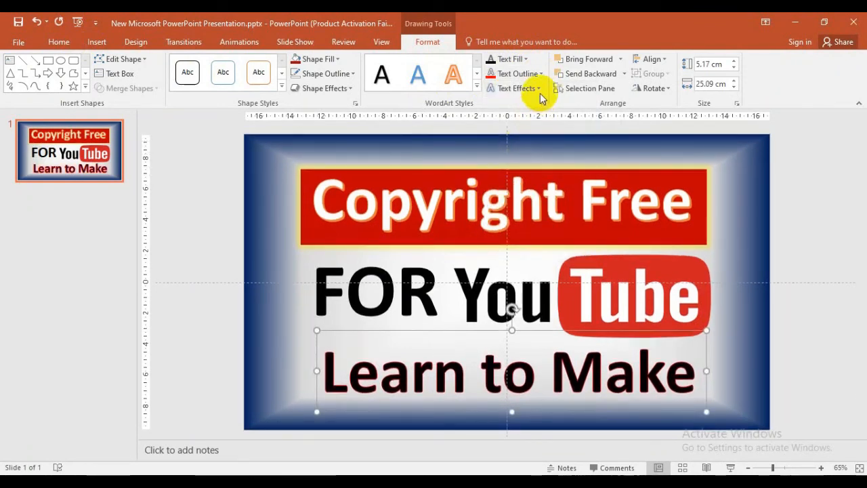
# Step: Apply an Offset Diagonal drop shadow to the caption and deselect it
pyautogui.click(542, 88)
pyautogui.moveTo(527, 111)
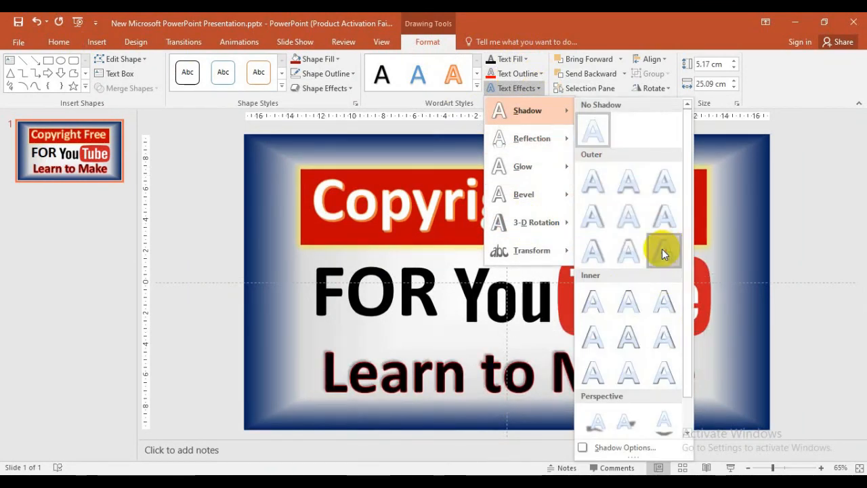
pyautogui.click(663, 251)
pyautogui.click(739, 374)
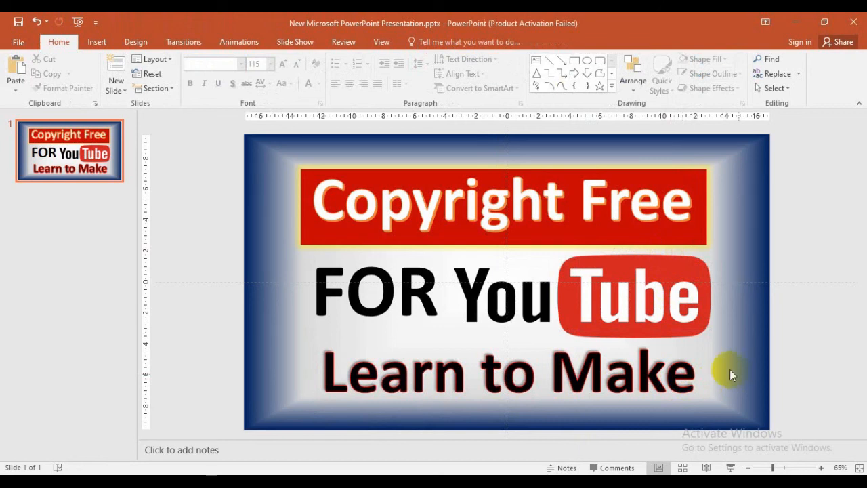
pyautogui.click(19, 42)
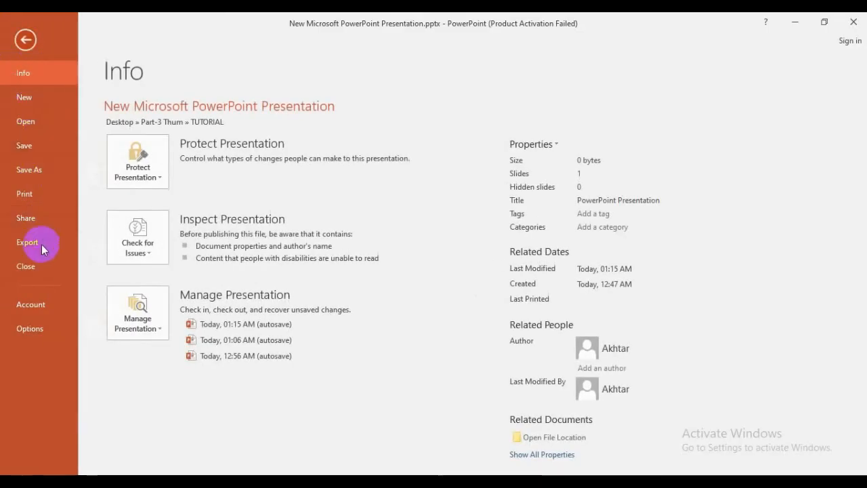
# Step: Export the slide with file type PNG Portable Network Graphics via Save As
pyautogui.click(42, 247)
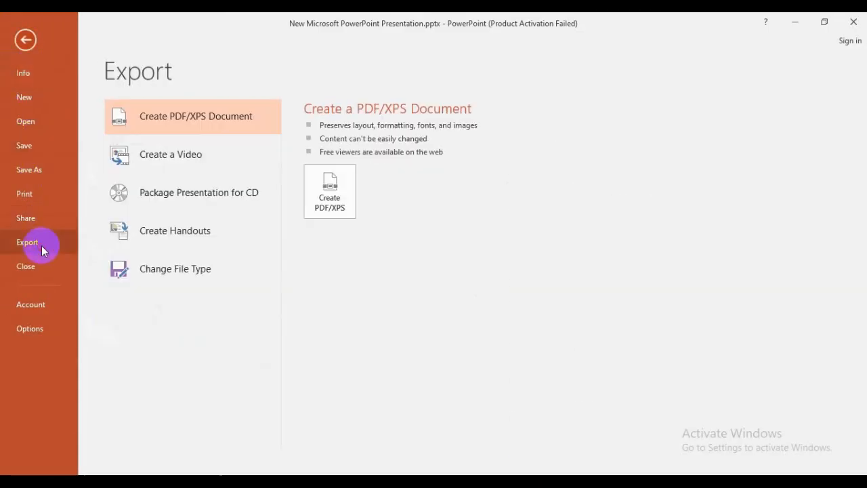
pyautogui.click(183, 270)
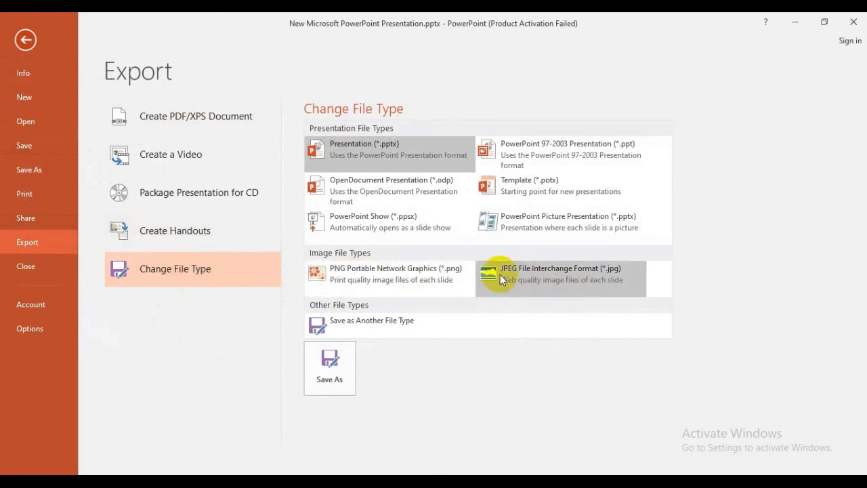
pyautogui.click(378, 278)
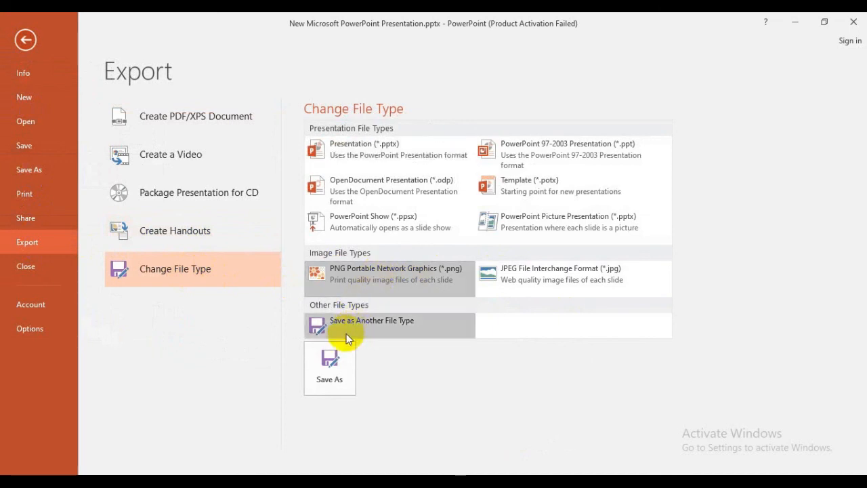
pyautogui.click(330, 369)
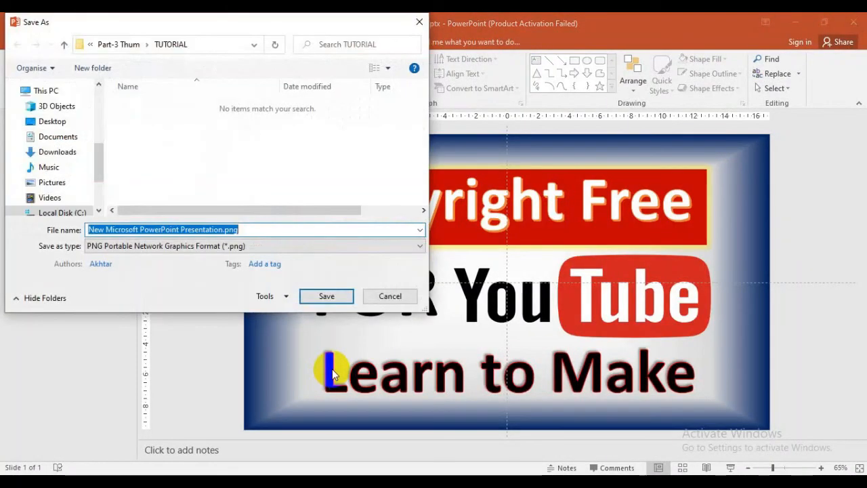
# Step: Save only this slide as PNG in Desktop > Part-3 Thum > TUTORIAL
pyautogui.click(57, 127)
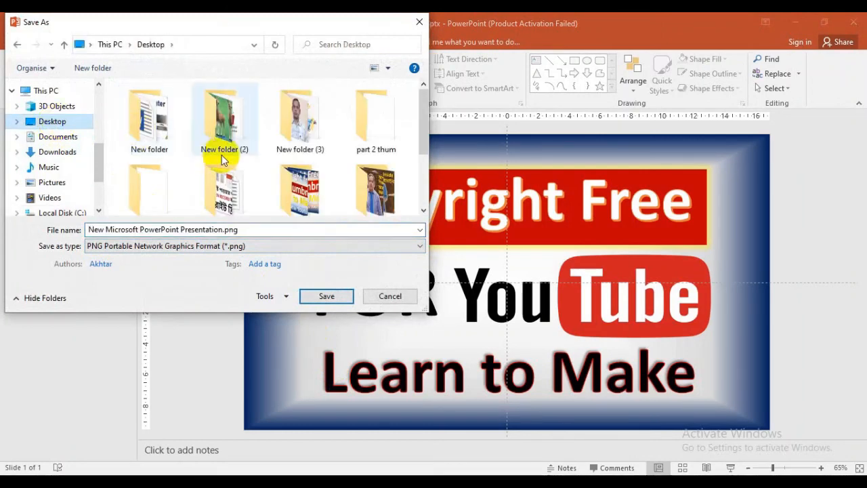
pyautogui.scroll(-1, 228, 162)
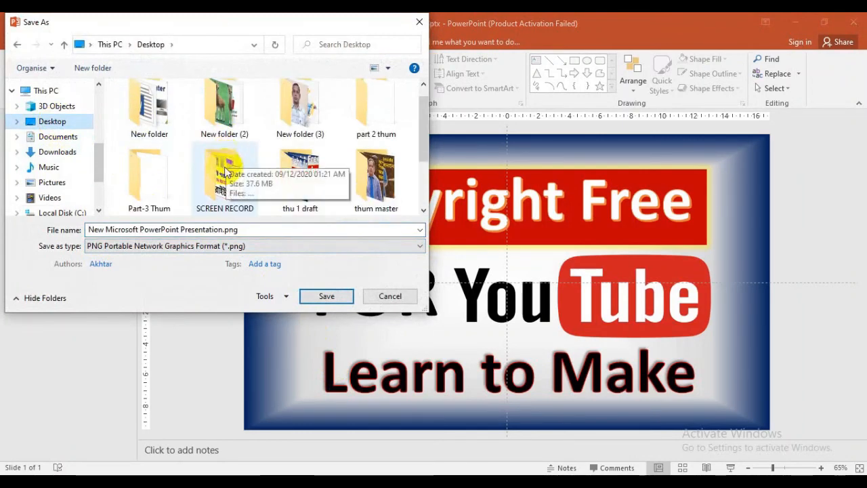
pyautogui.click(135, 183)
pyautogui.doubleClick(135, 182)
pyautogui.doubleClick(168, 101)
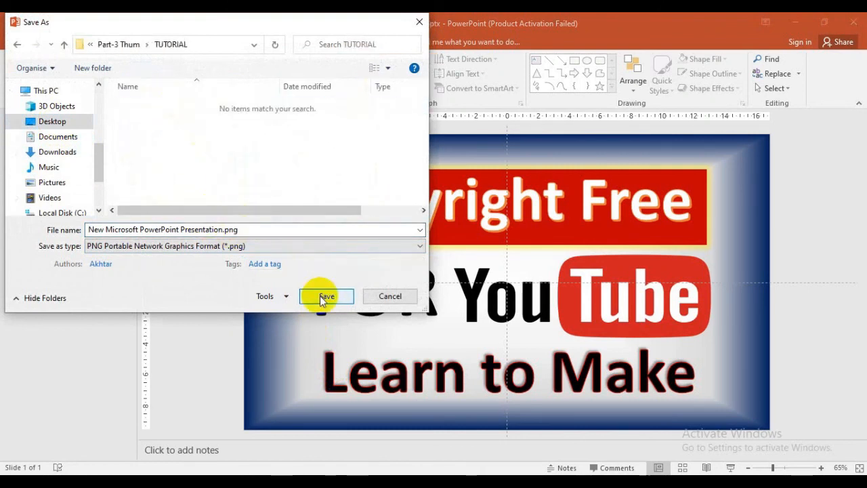
pyautogui.click(322, 297)
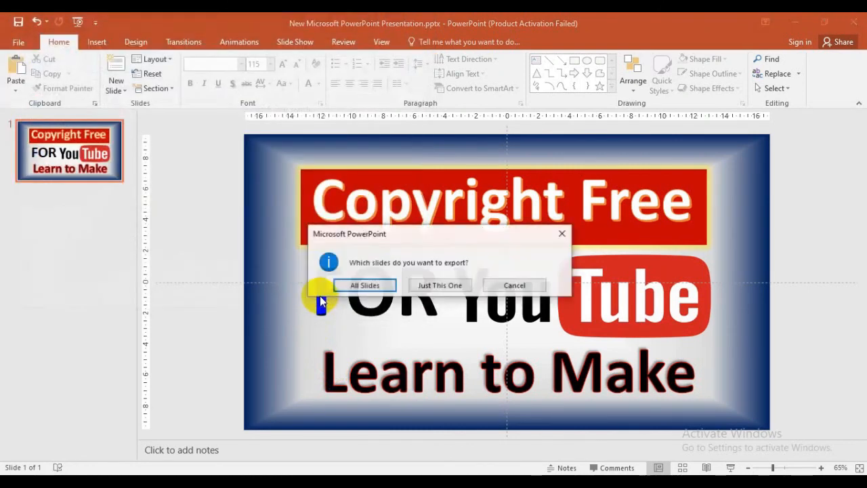
pyautogui.click(440, 287)
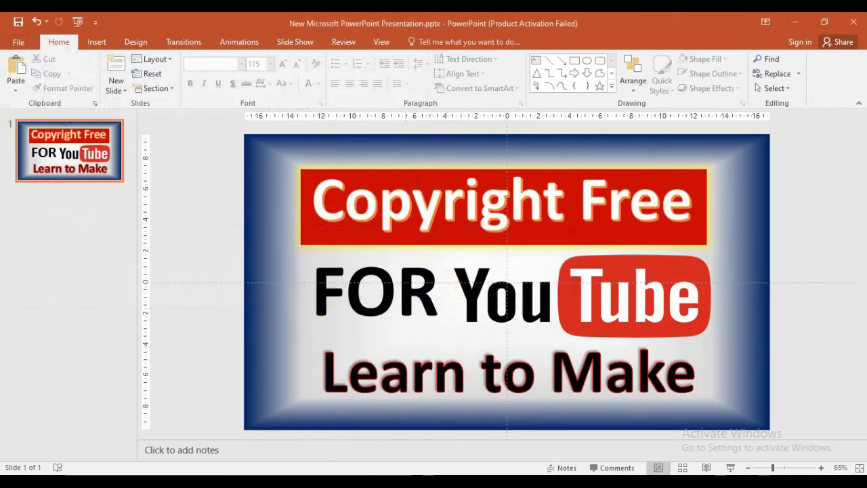
# Step: Open the exported 'New Microsoft PowerPoint Presentation.png' from the TUTORIAL folder in File Explorer
pyautogui.click(373, 482)
pyautogui.doubleClick(144, 170)
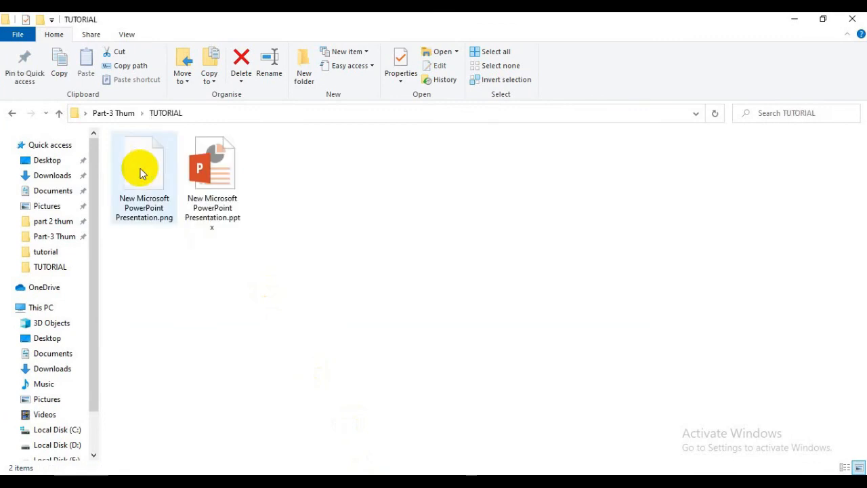
pyautogui.click(133, 178)
pyautogui.doubleClick(133, 178)
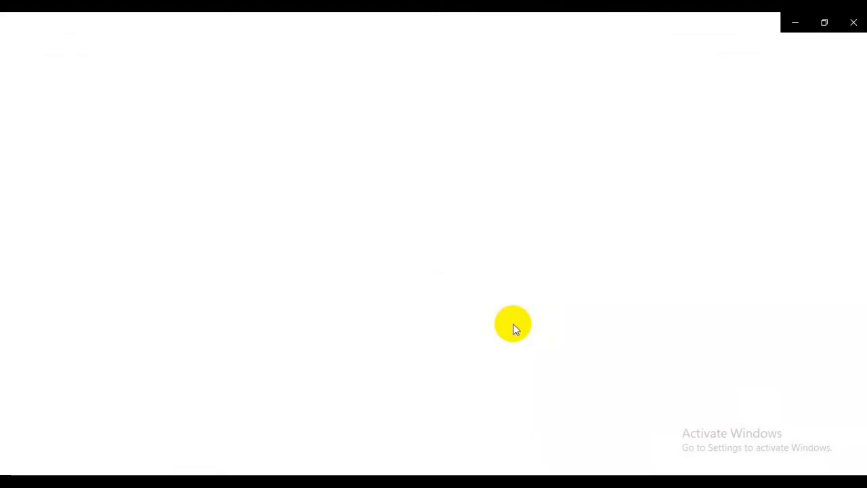